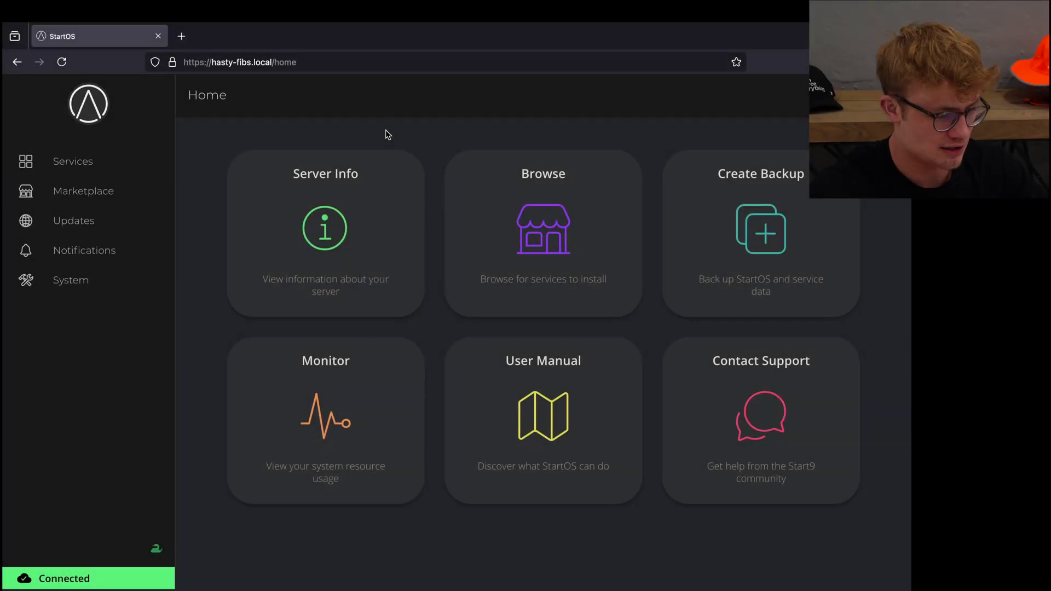
Open the Bitcoin Core 27.0.0 service page and check it is Running and Synced
left_click(82, 162)
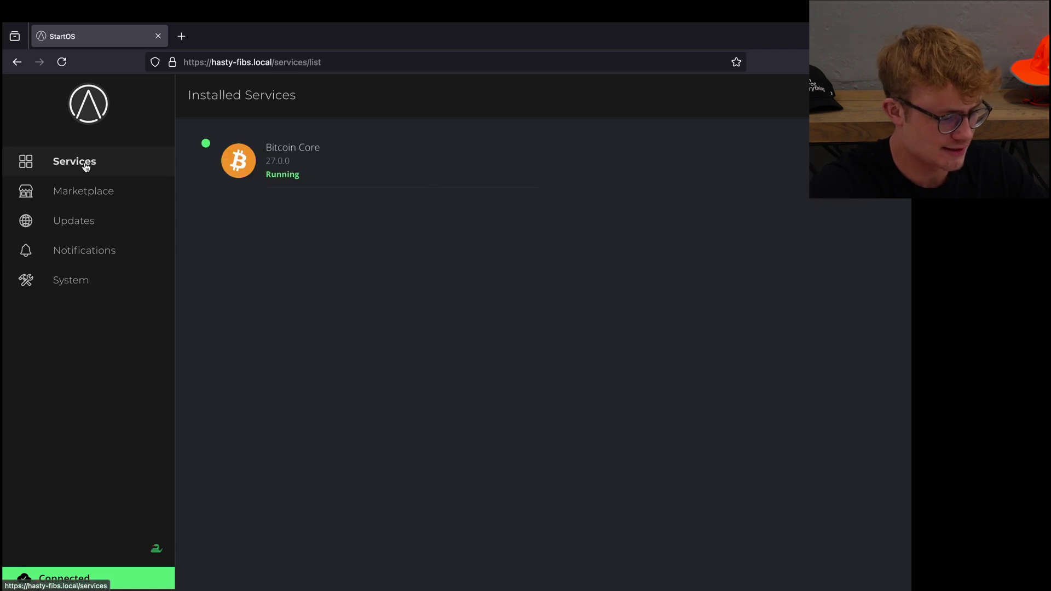
left_click(336, 172)
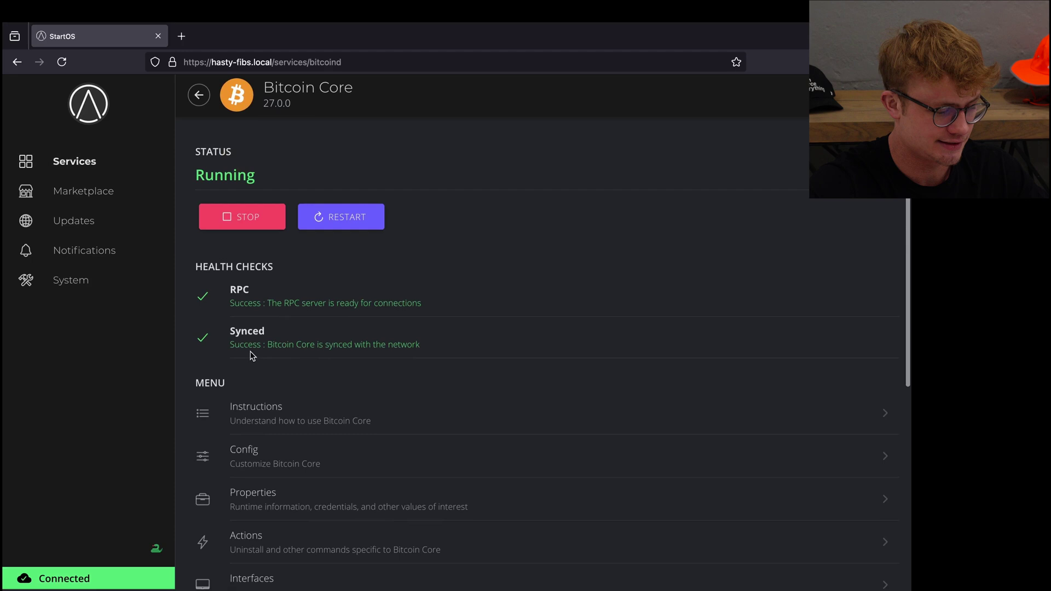
left_click_drag(230, 346, 438, 349)
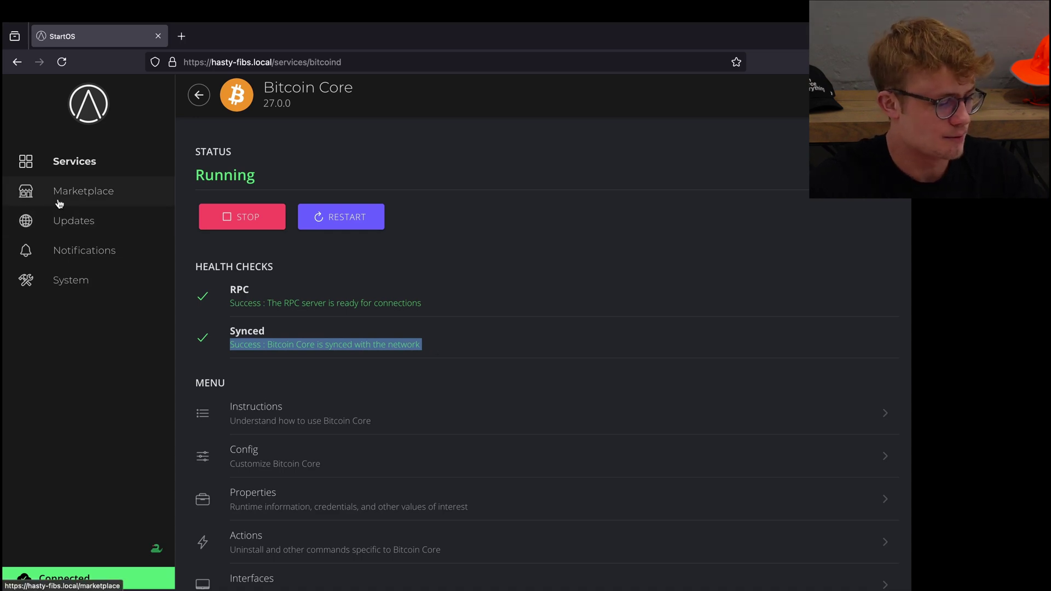
Install electrs 0.10.5 from the Marketplace's BITCOIN category, accepting the RAM warning
left_click(86, 197)
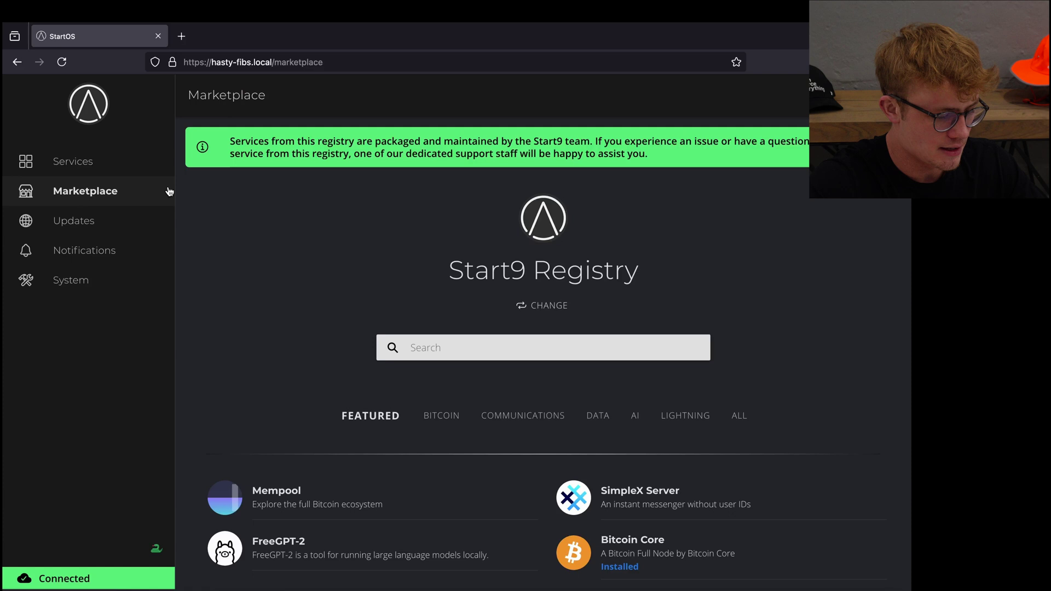
scroll(479, 342, "down", 2)
left_click(441, 306)
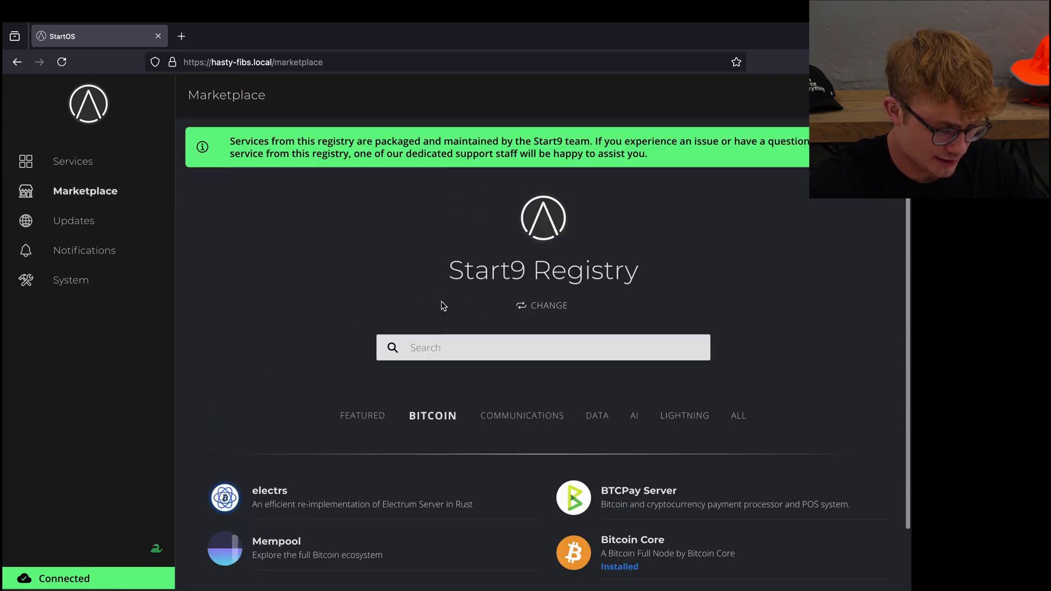
scroll(444, 405, "down", 2)
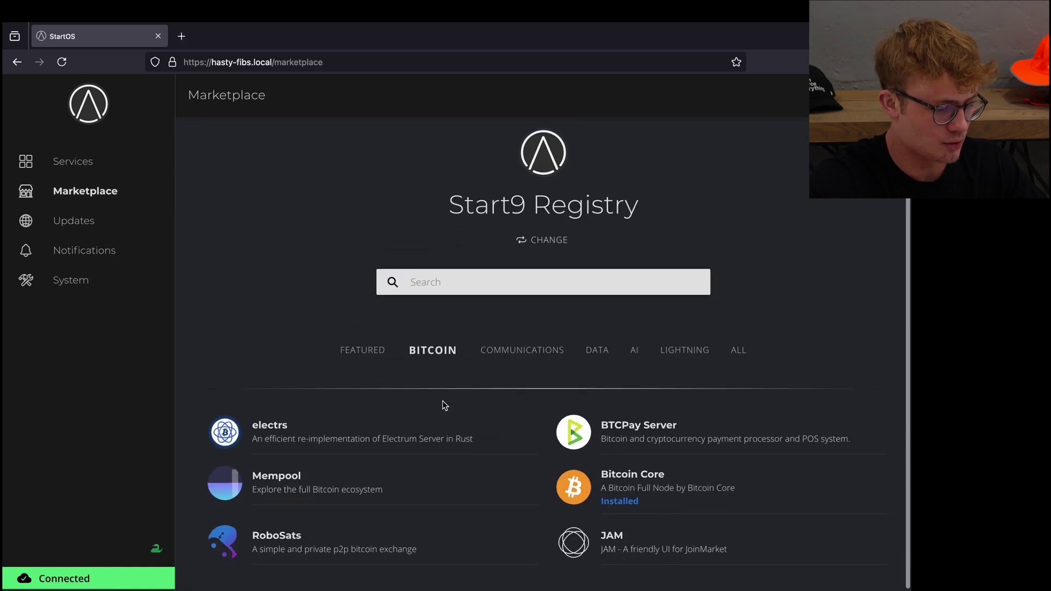
left_click(289, 441)
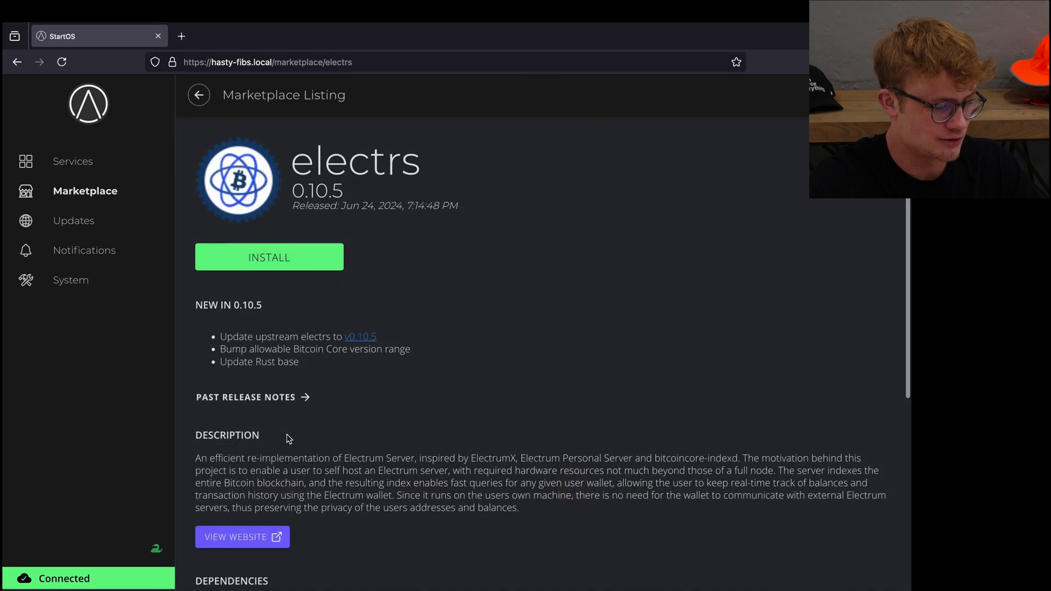
scroll(275, 246, "down", 1)
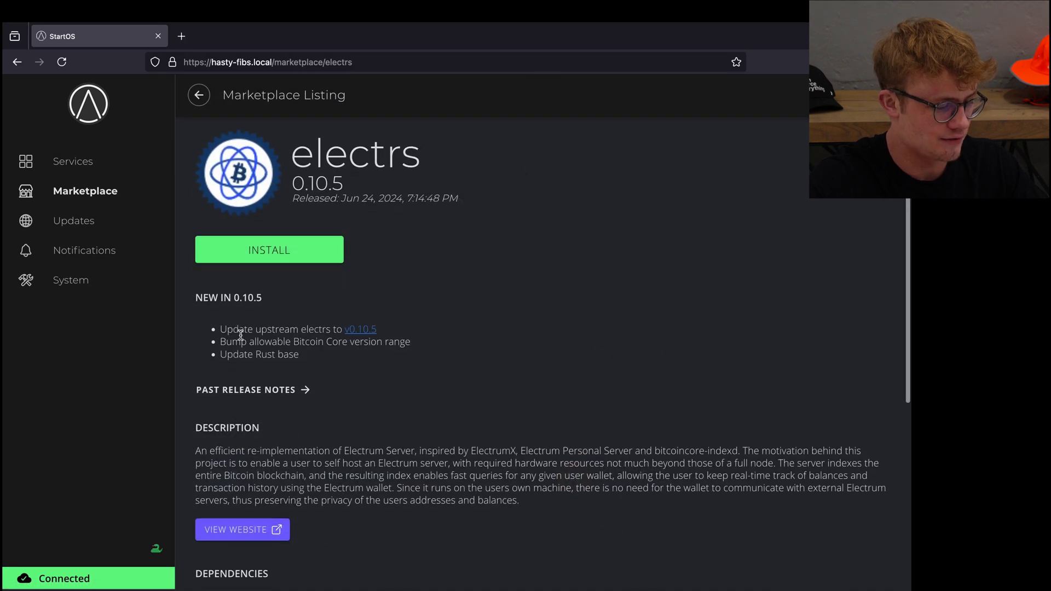
left_click(275, 240)
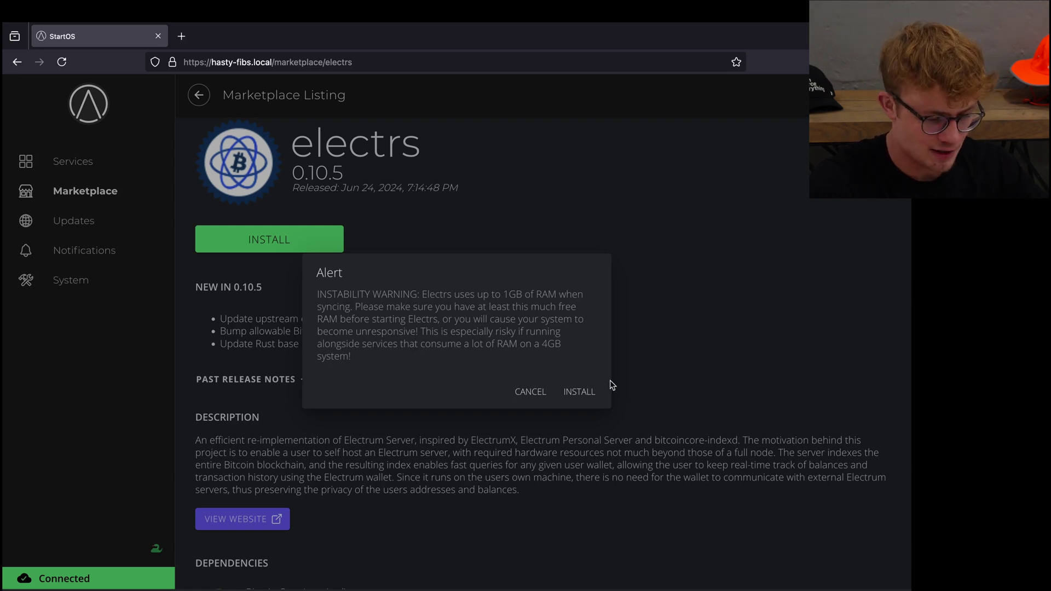
left_click(577, 393)
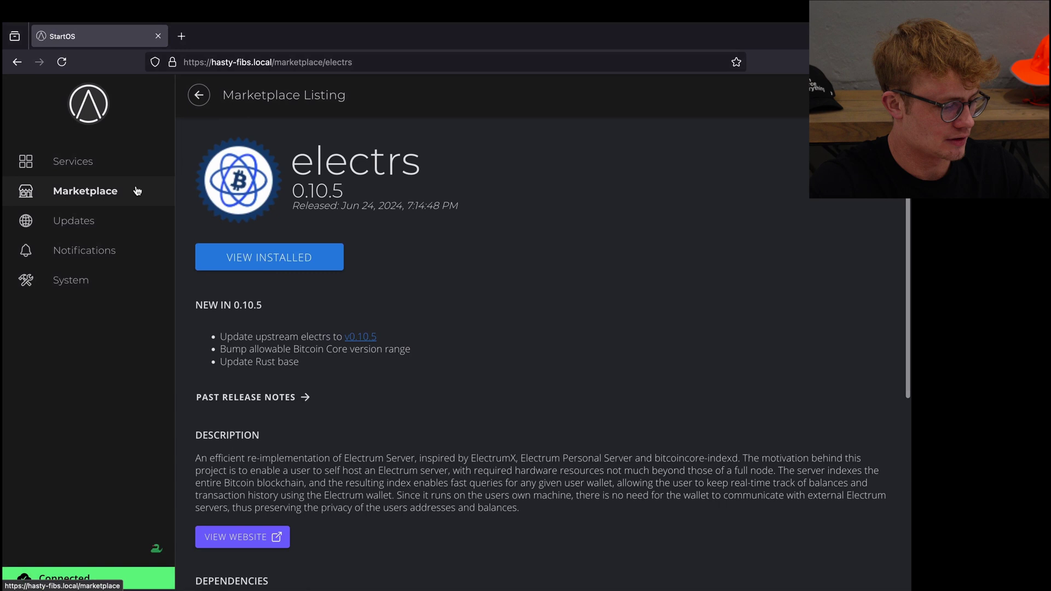
Open electrs from Services and save its configuration with the recommended defaults
left_click(79, 168)
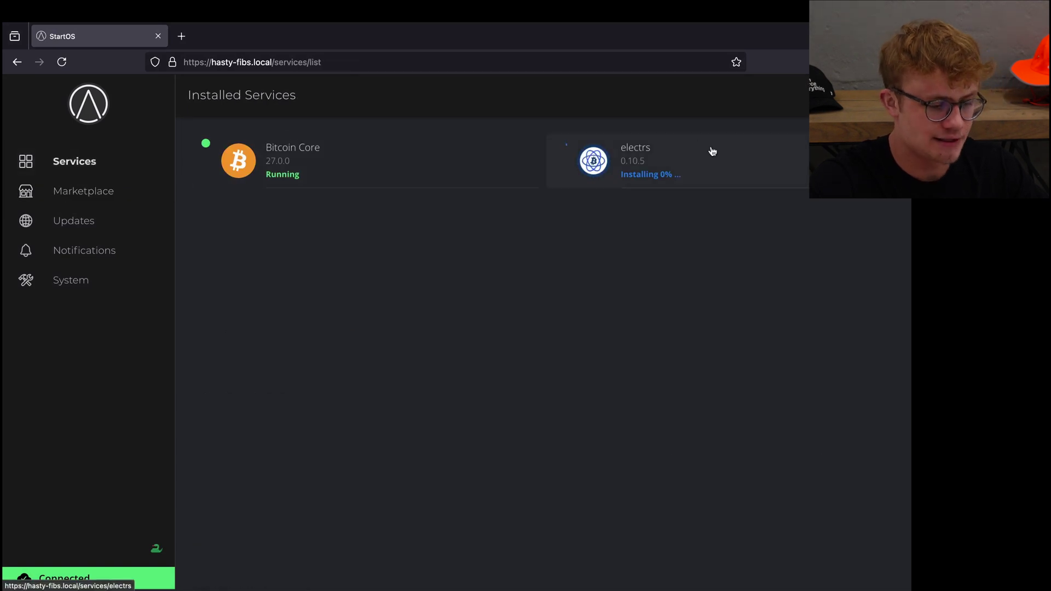
left_click(669, 162)
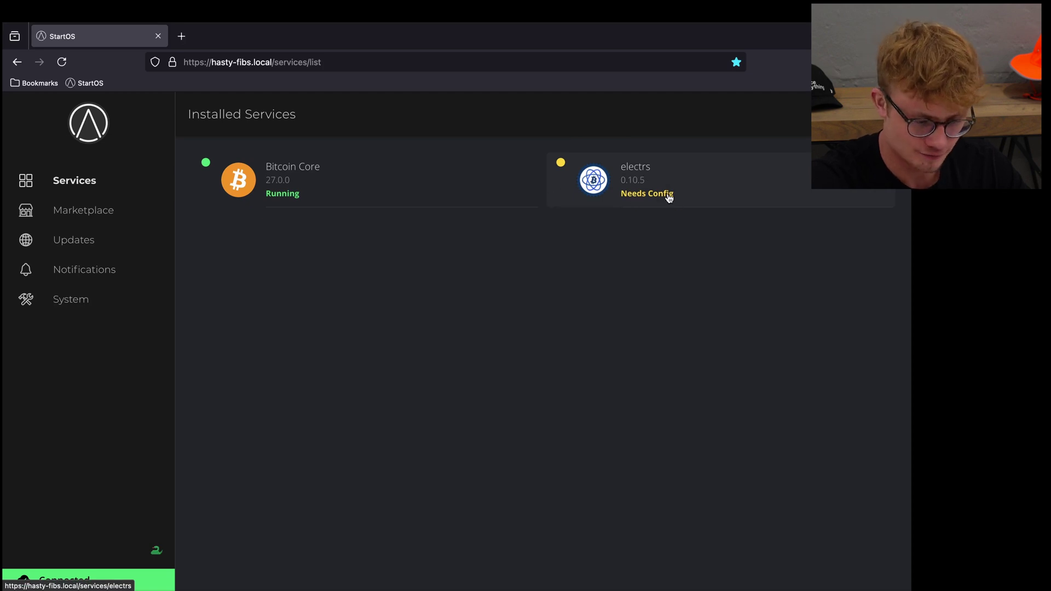
left_click(637, 181)
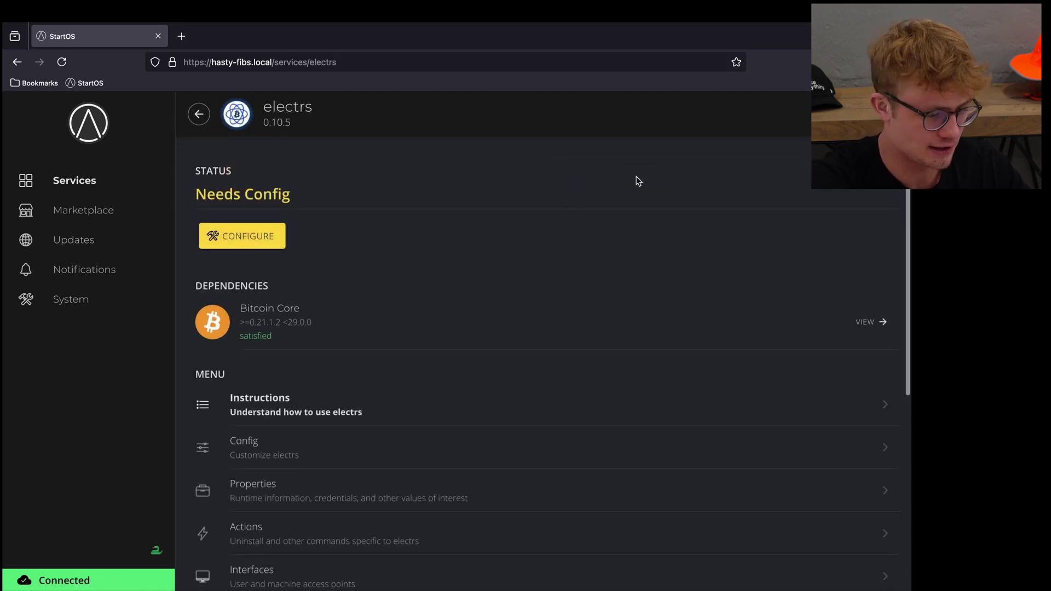
left_click(251, 245)
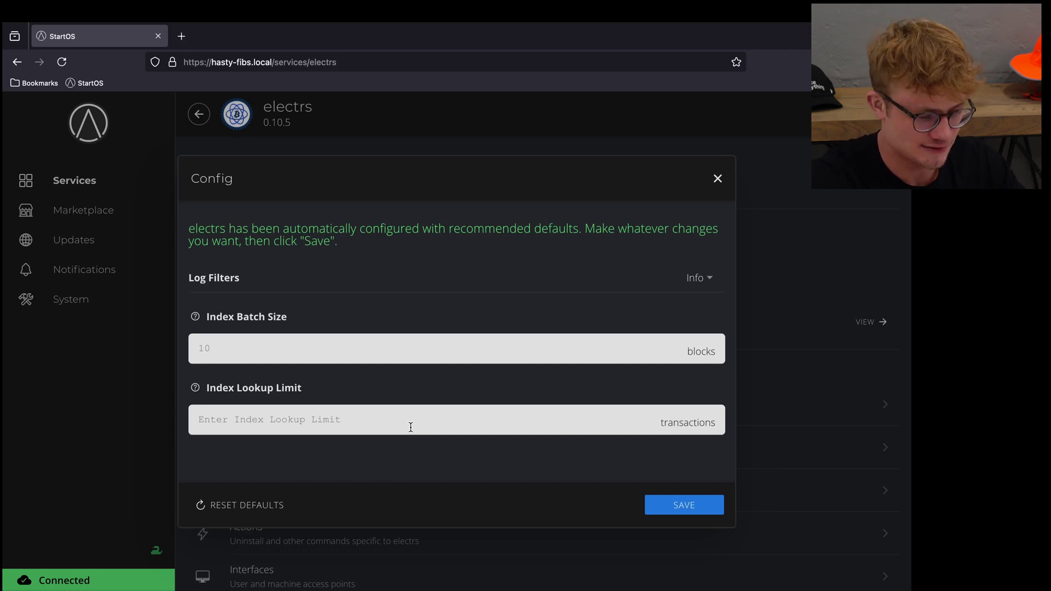
left_click(692, 504)
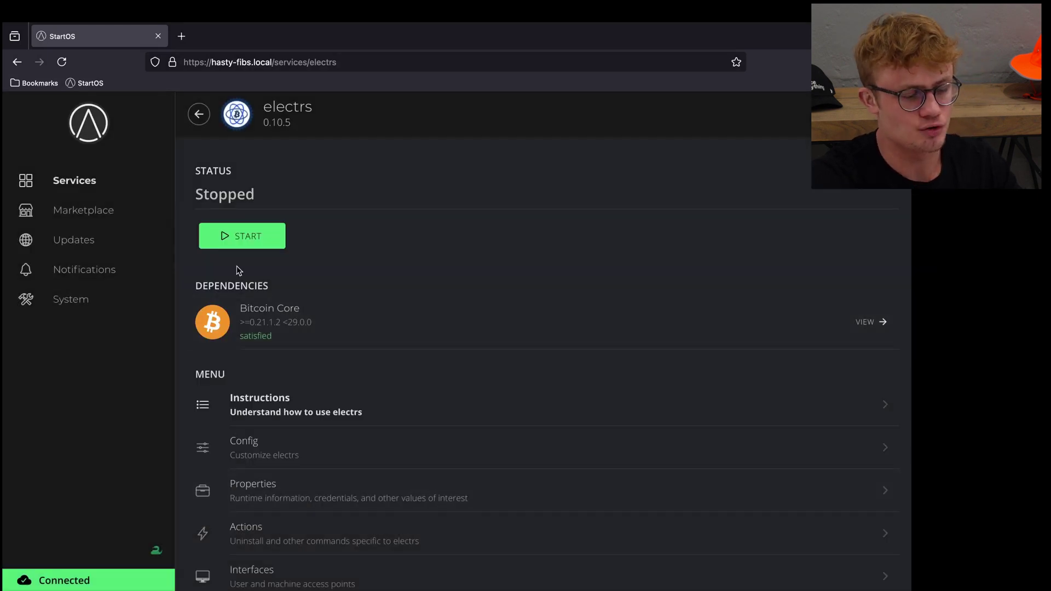
Start the stopped electrs service, continuing past the RAM instability warning
left_click_drag(216, 284, 281, 289)
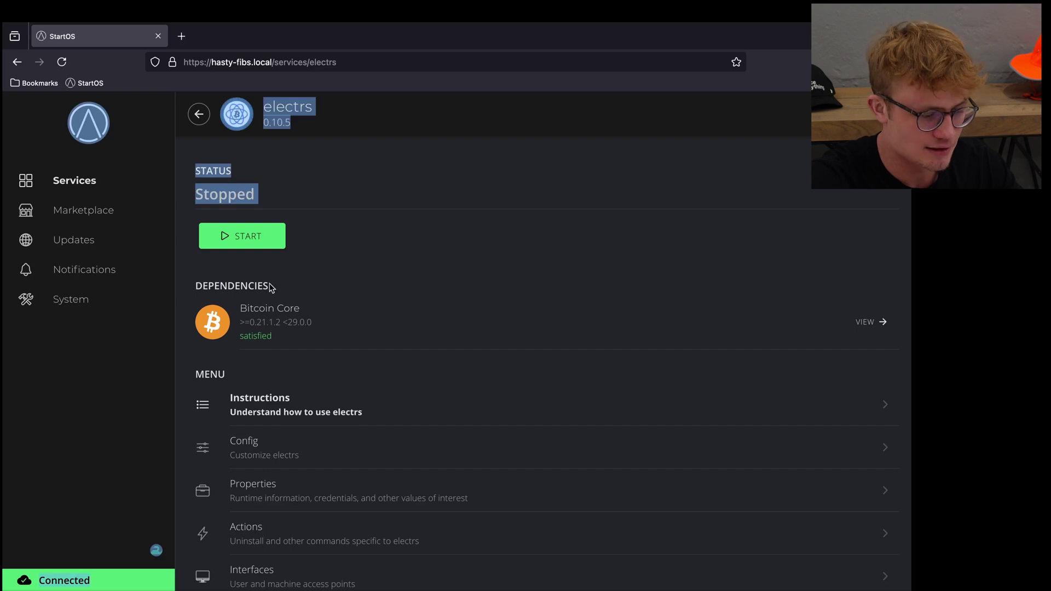
double_click(236, 288)
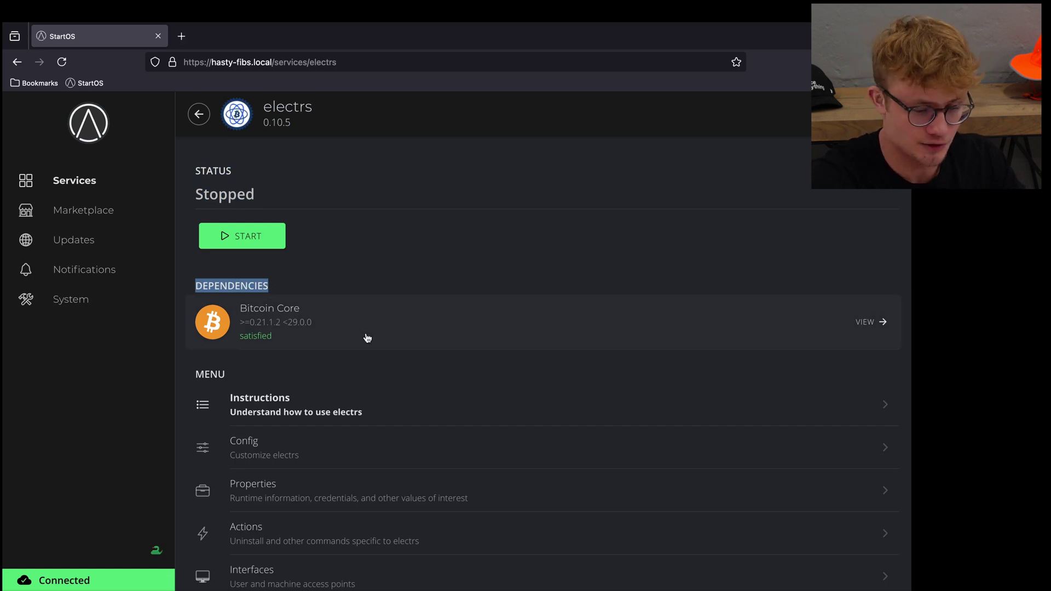
left_click(377, 249)
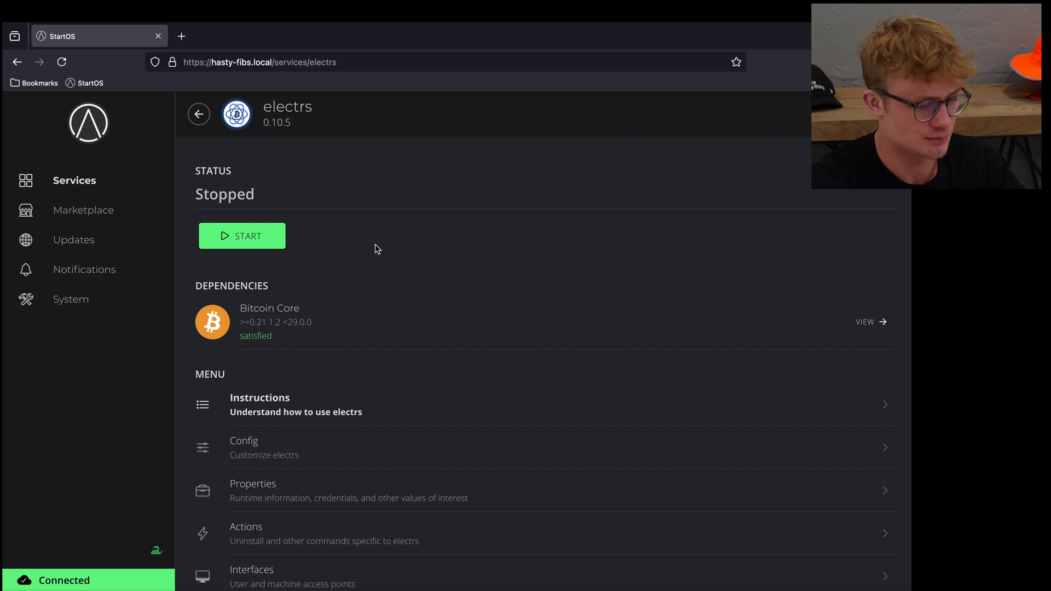
left_click(252, 241)
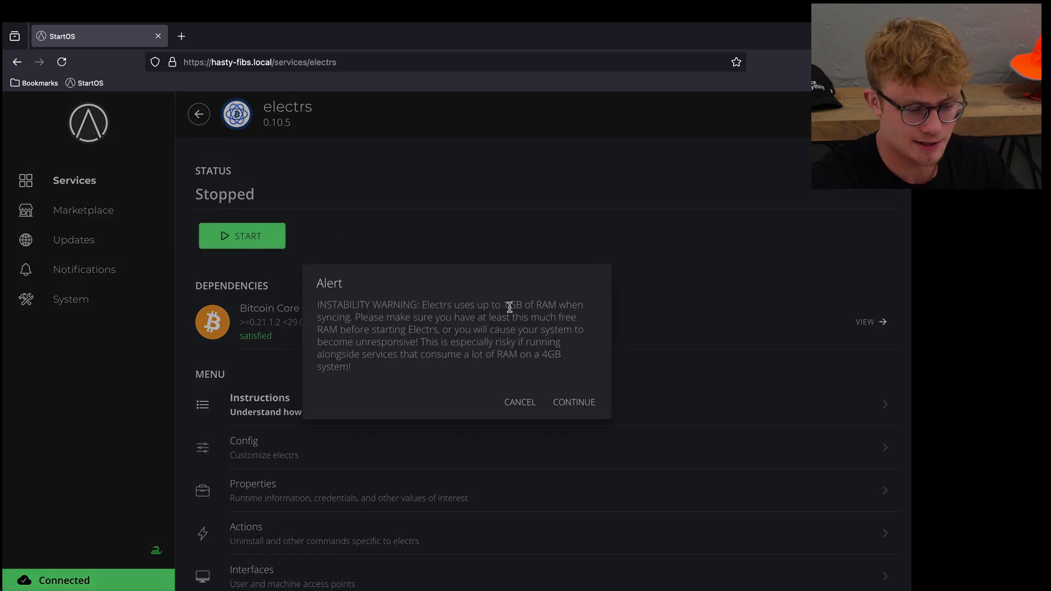
left_click(579, 403)
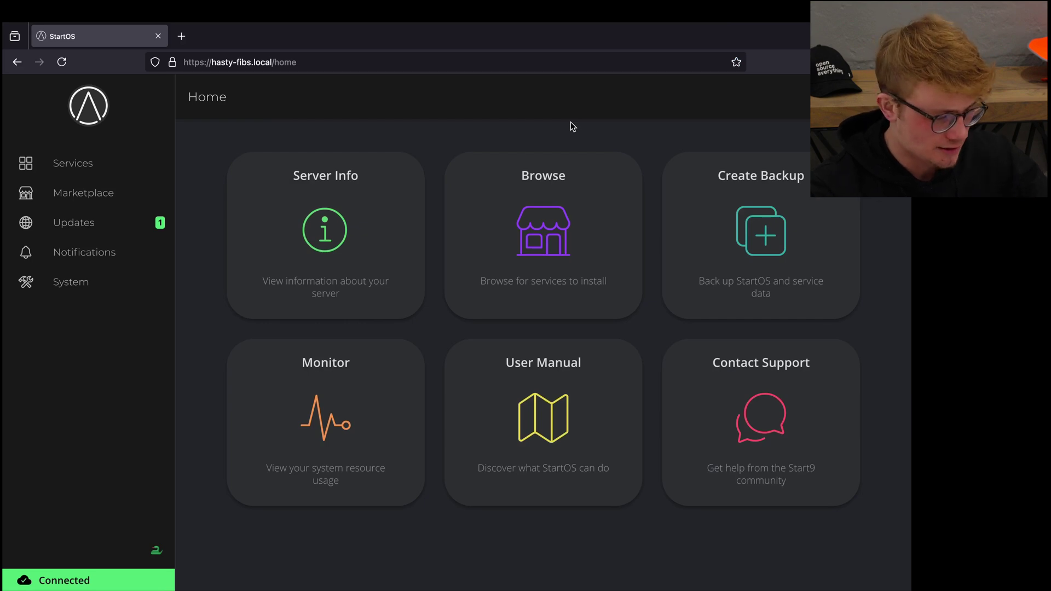
Confirm electrs's health checks pass, then exit Firefox full screen and launch Sparrow Wallet
left_click(75, 173)
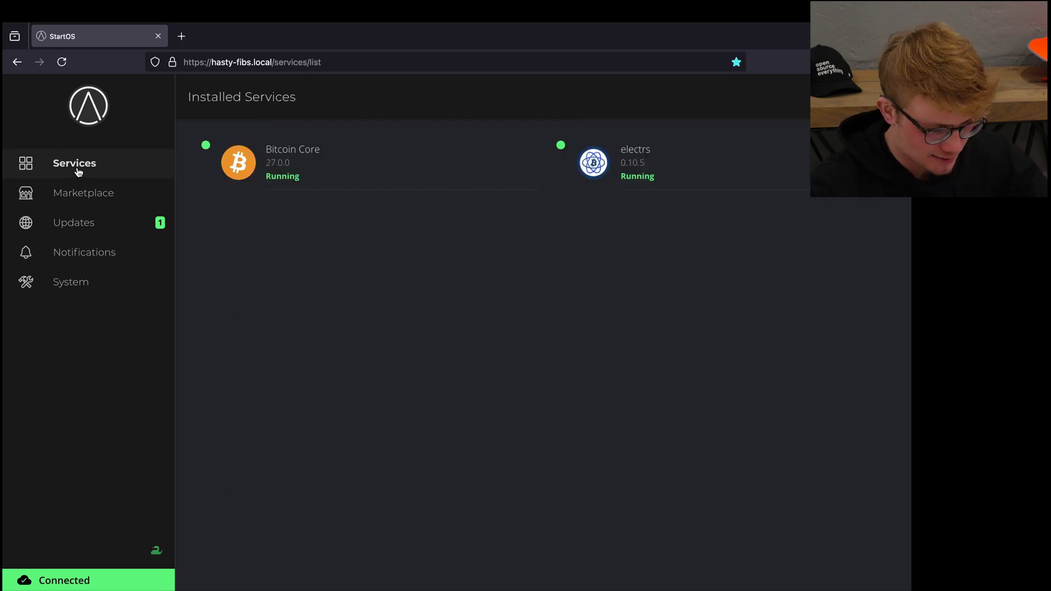
left_click(644, 171)
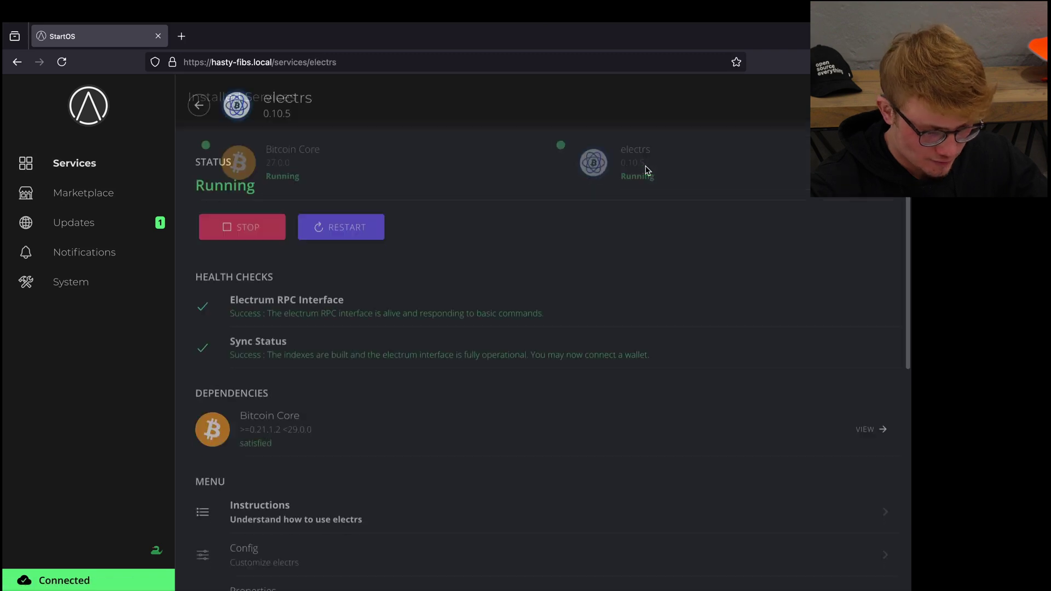
scroll(394, 228, "down", 1)
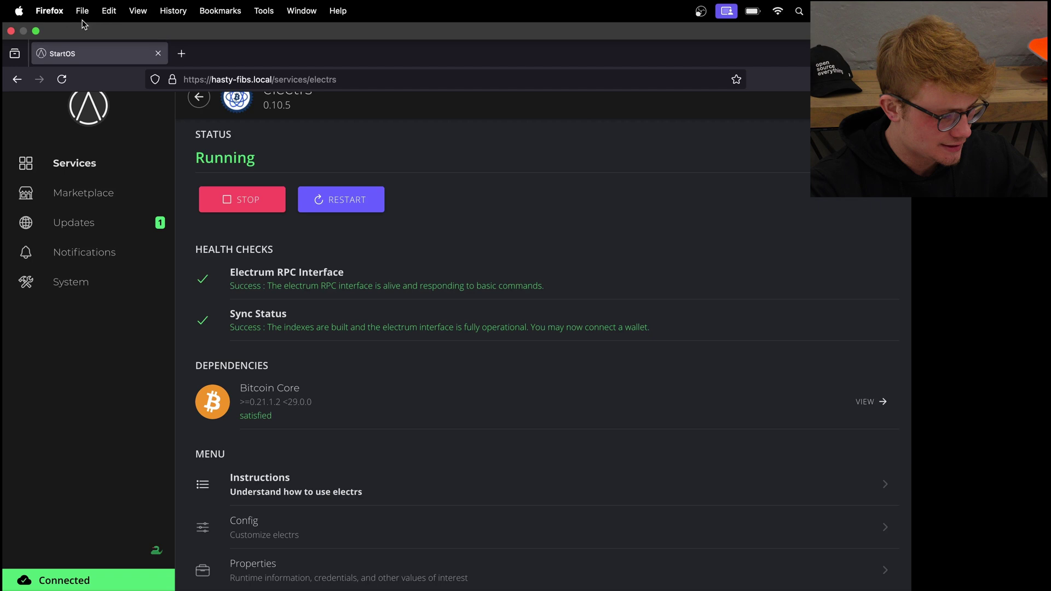
left_click(35, 34)
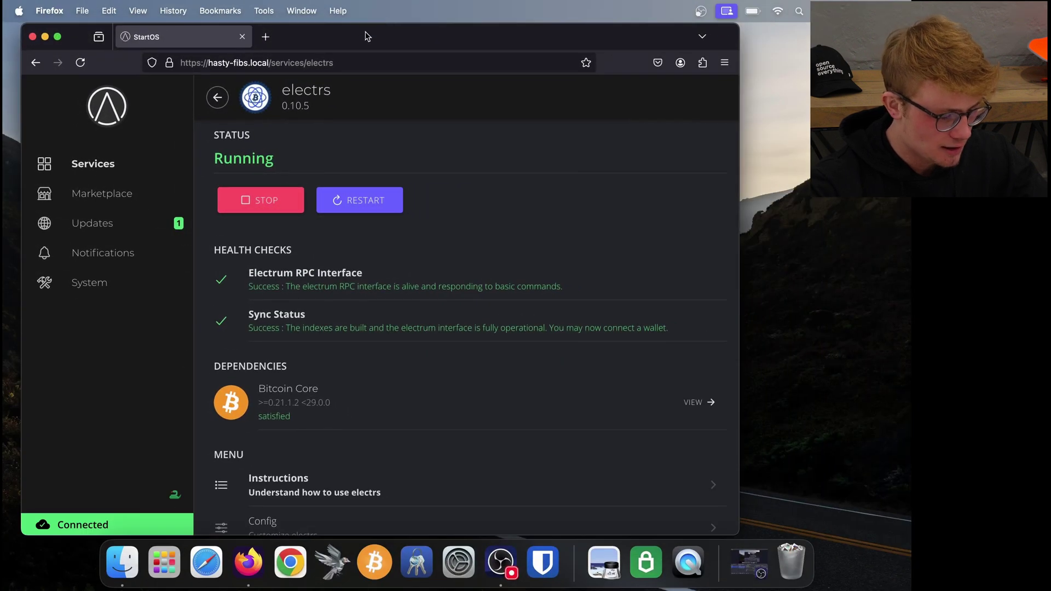
left_click(331, 580)
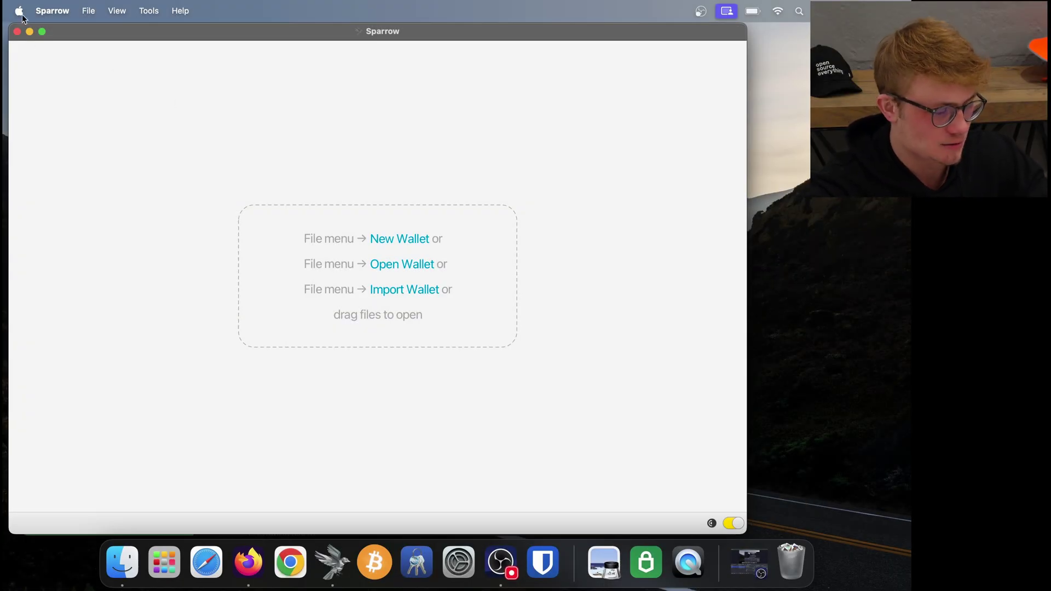
In Sparrow's Server settings, edit the existing connection and switch its type to Private Electrum
left_click(47, 14)
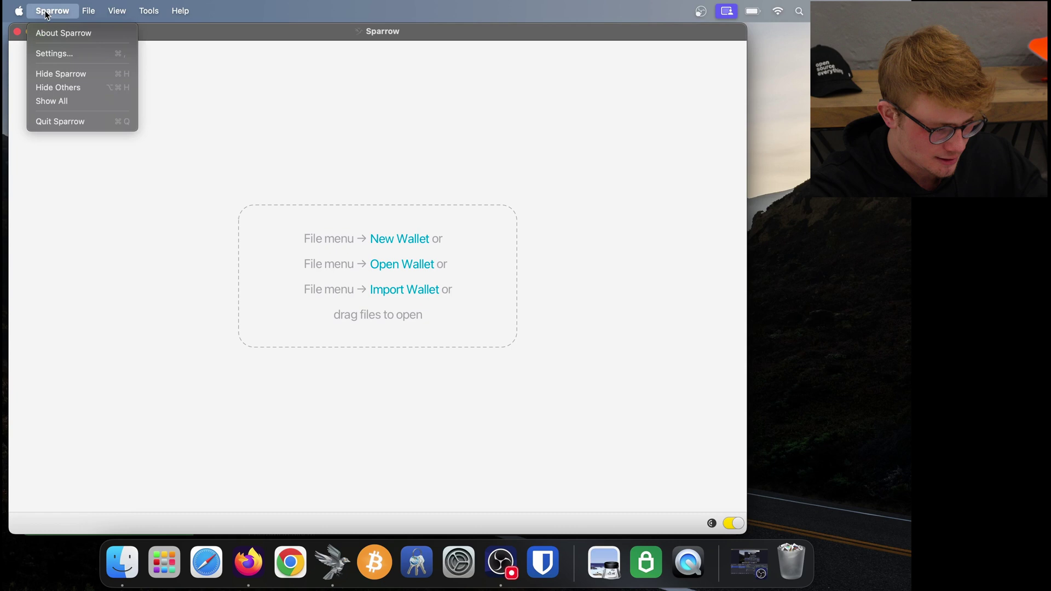
left_click(64, 54)
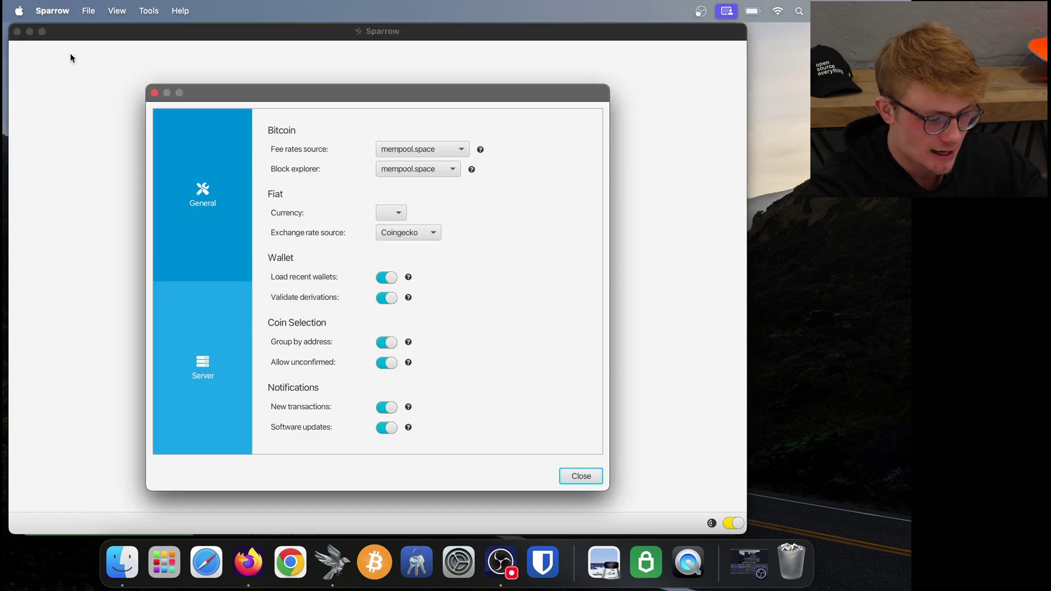
left_click(201, 370)
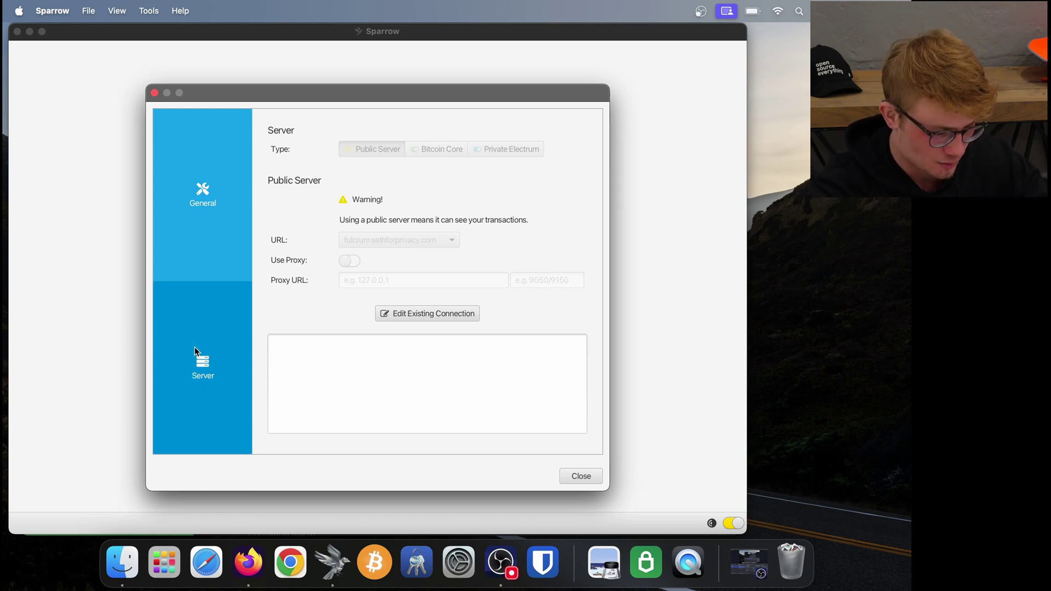
left_click(427, 313)
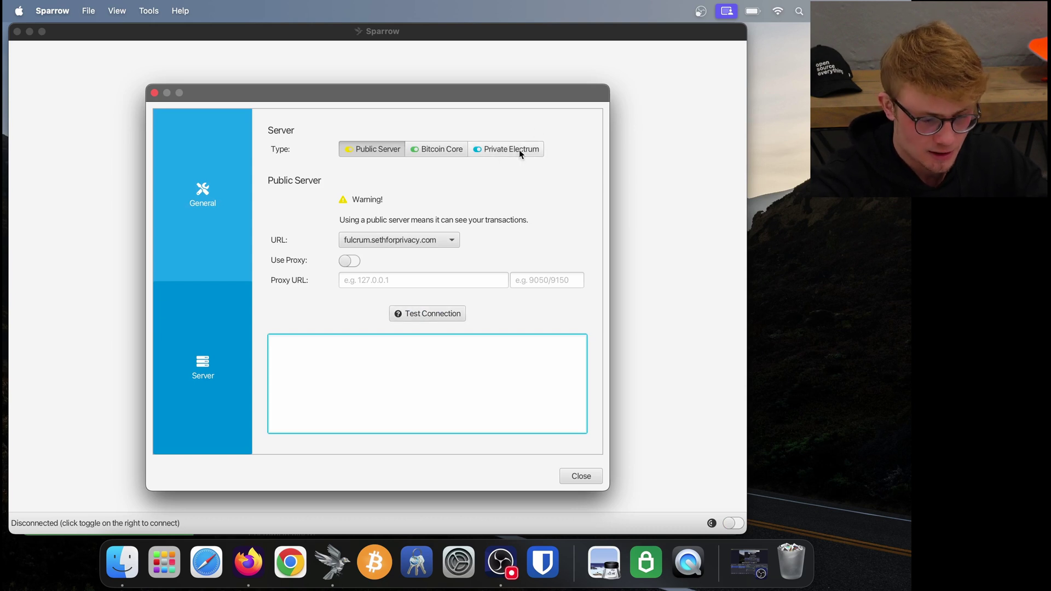
left_click(495, 152)
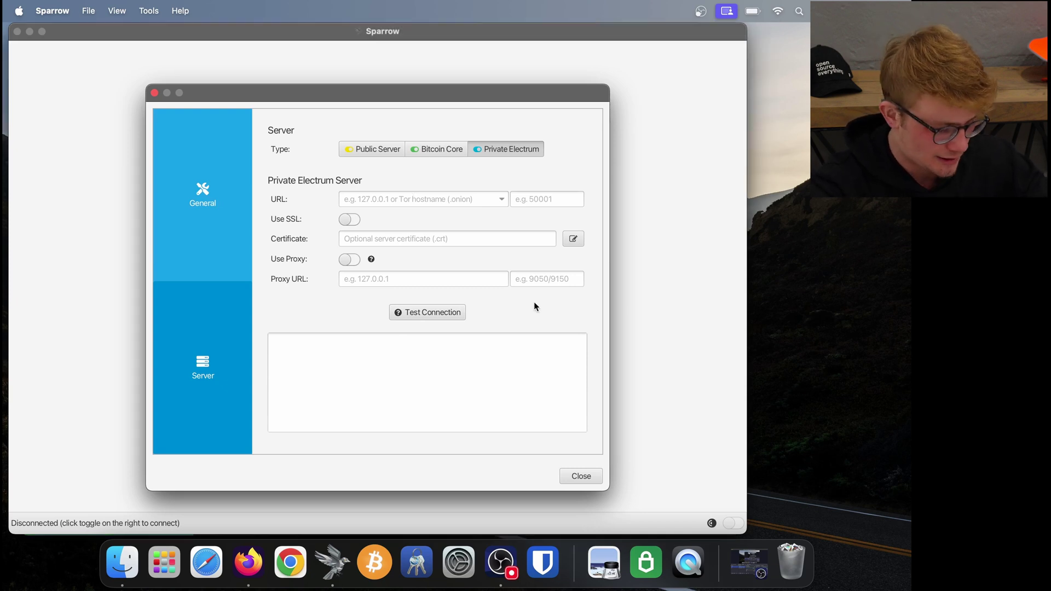
Copy the electrs onion hostname from its StartOS Properties page, then return to Sparrow
left_click(248, 562)
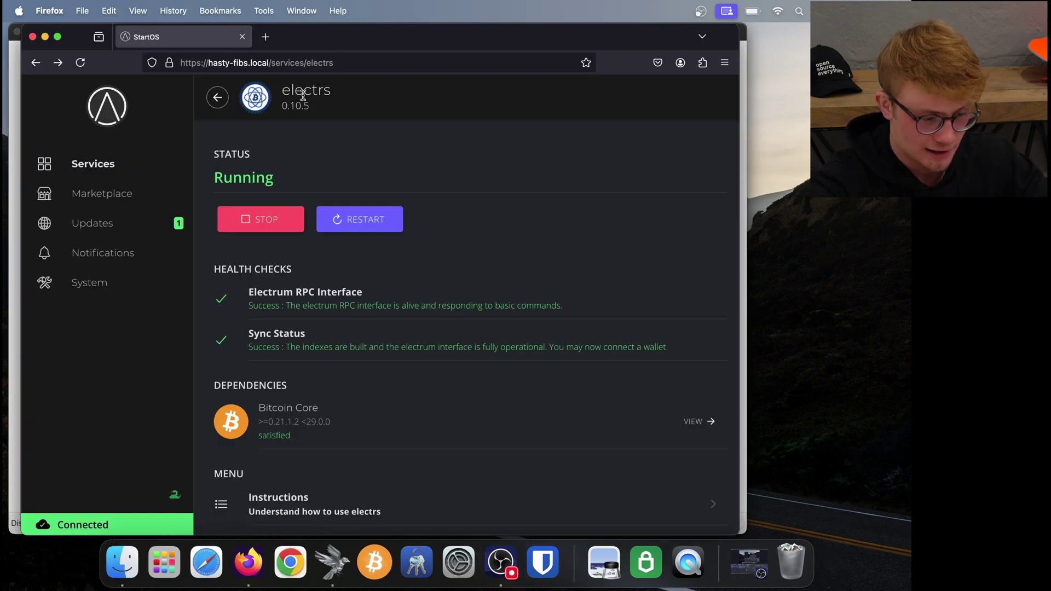
scroll(466, 258, "down", 5)
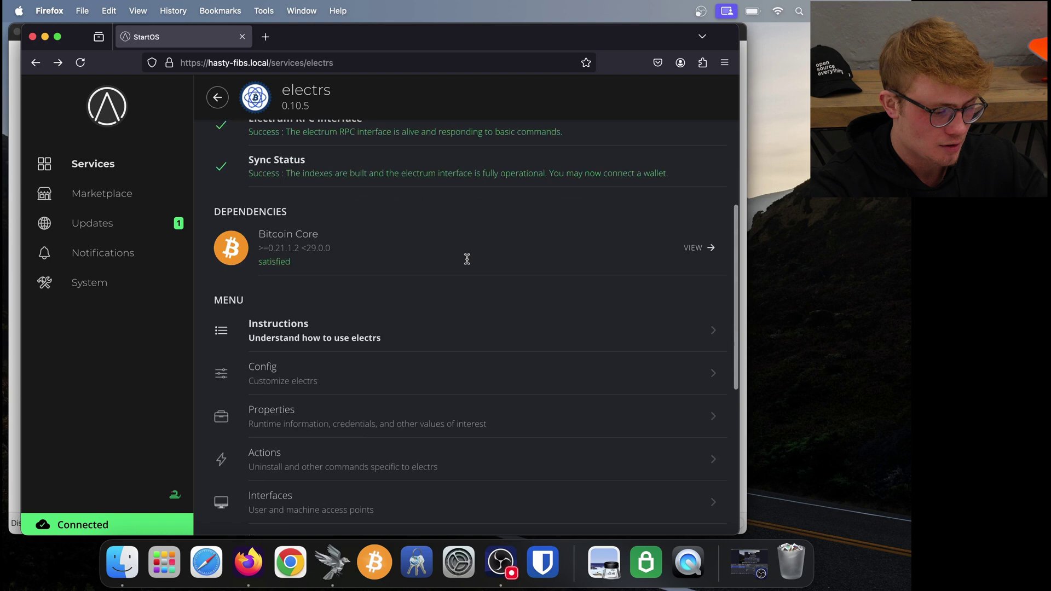
left_click(288, 310)
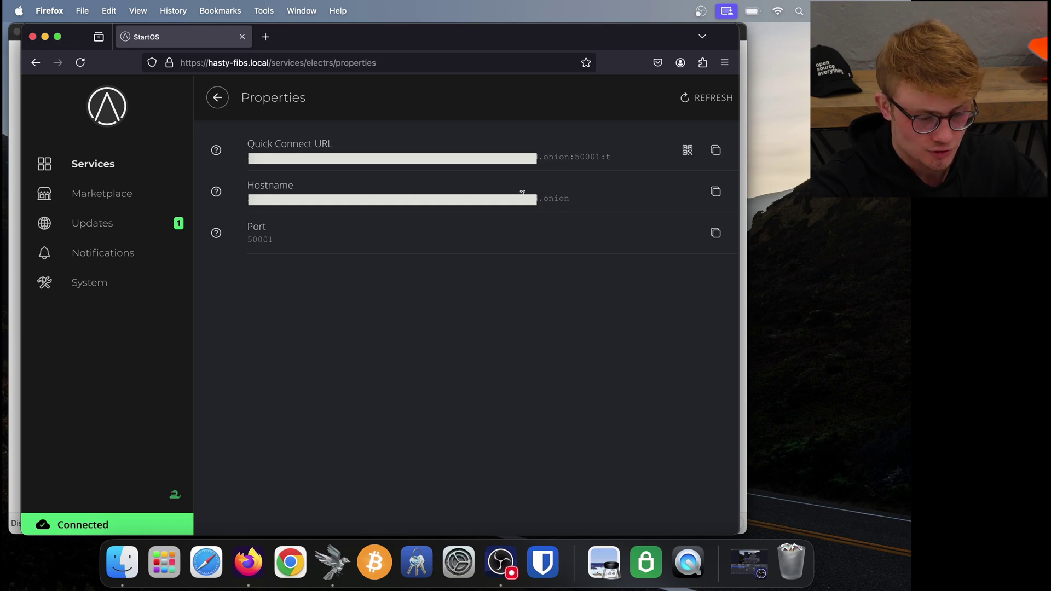
left_click(715, 193)
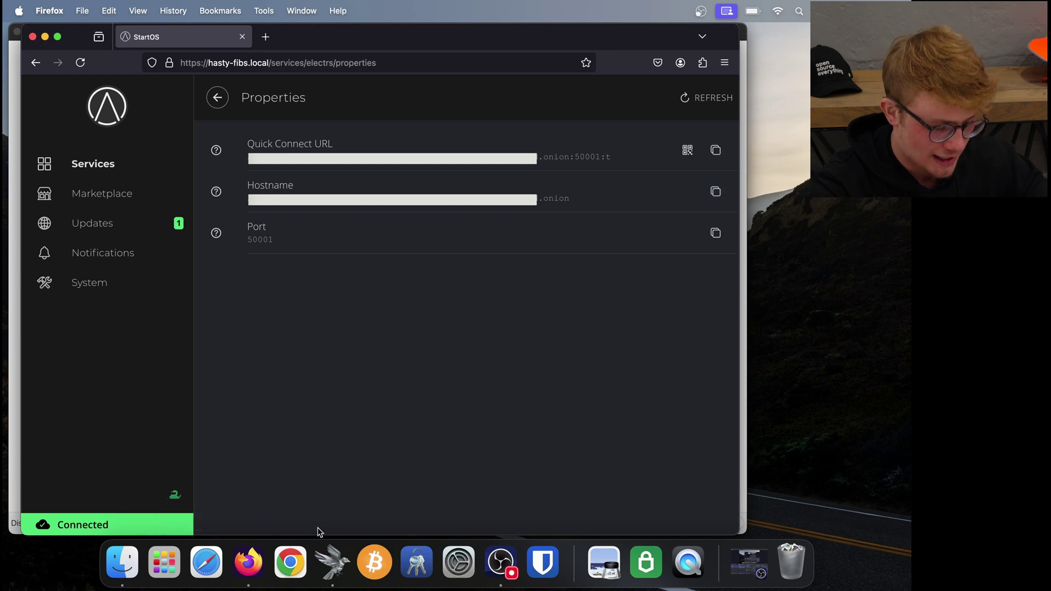
left_click(329, 567)
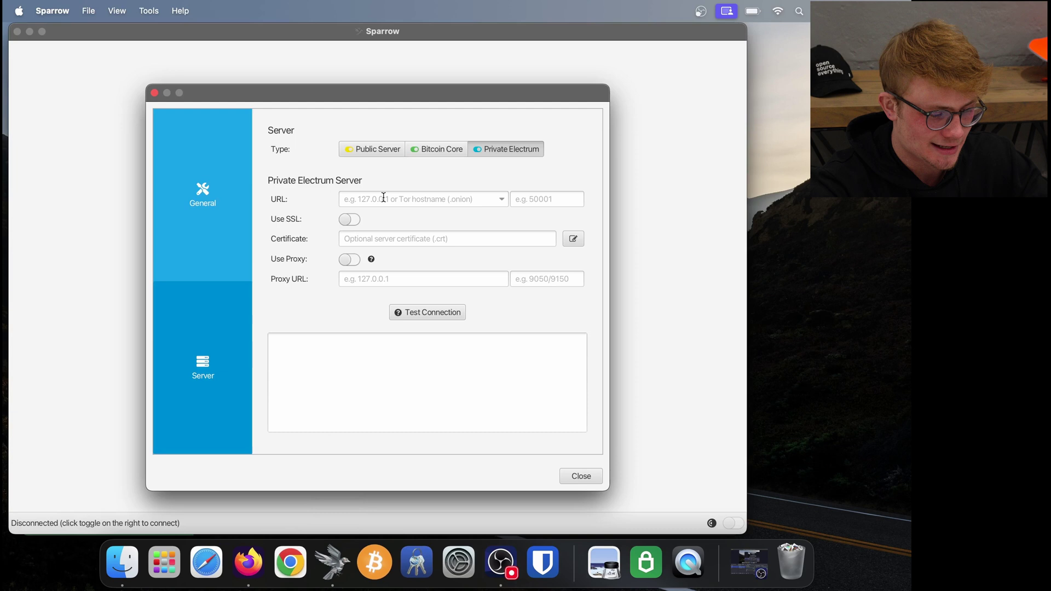
left_click(384, 197)
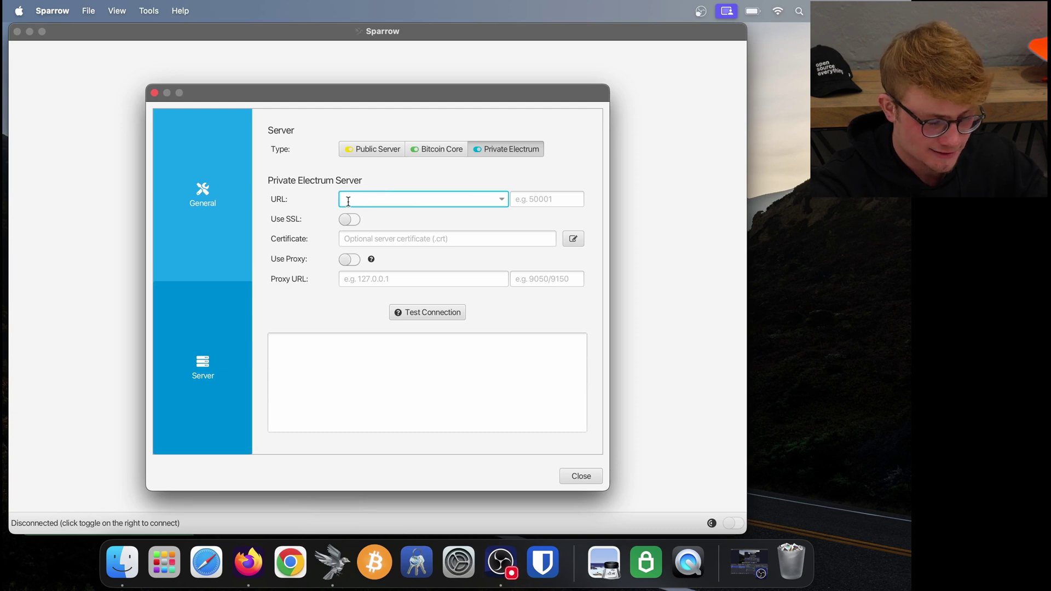
key("super+v")
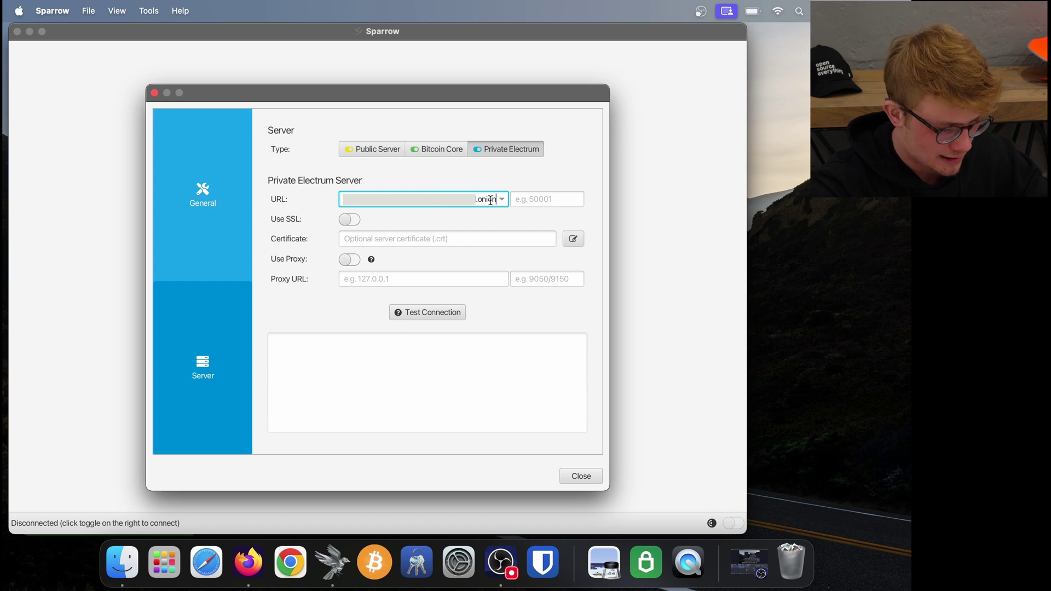
key("super+Left")
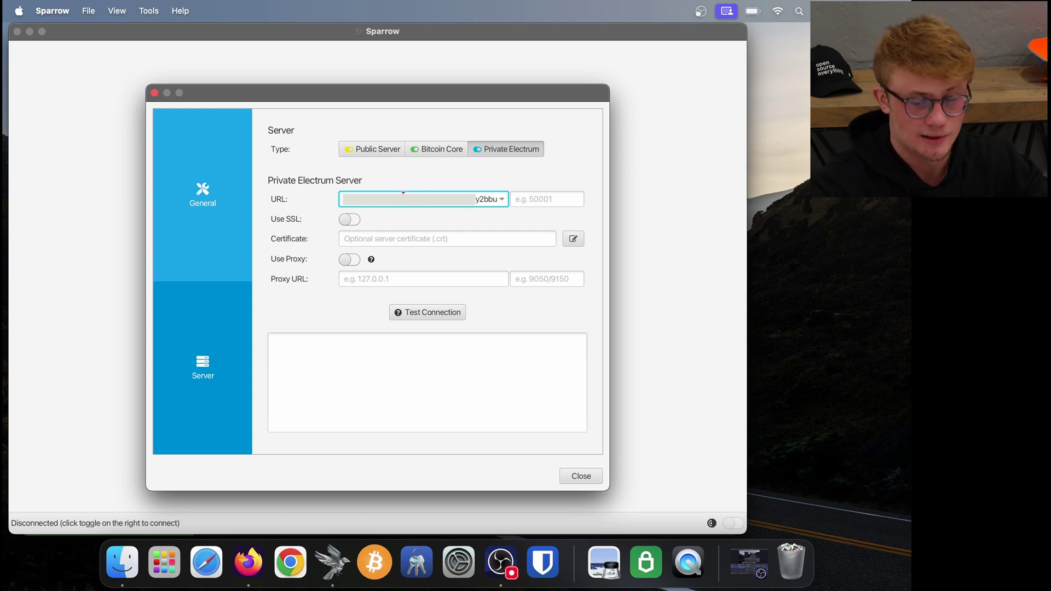
Copy port 50001 from the electrs Properties and paste it into Sparrow's port field
left_click(540, 200)
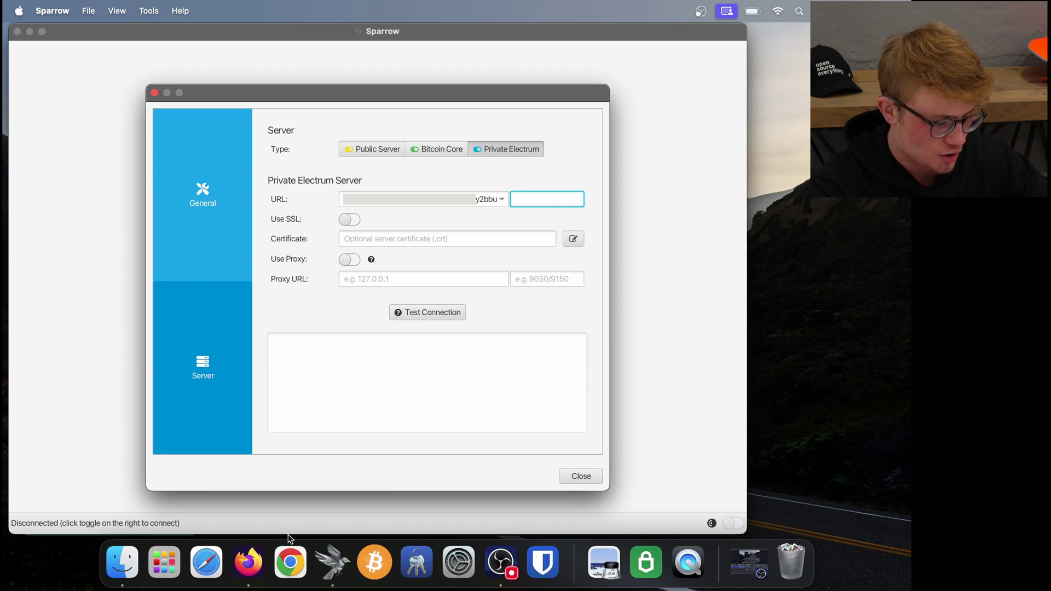
left_click(252, 572)
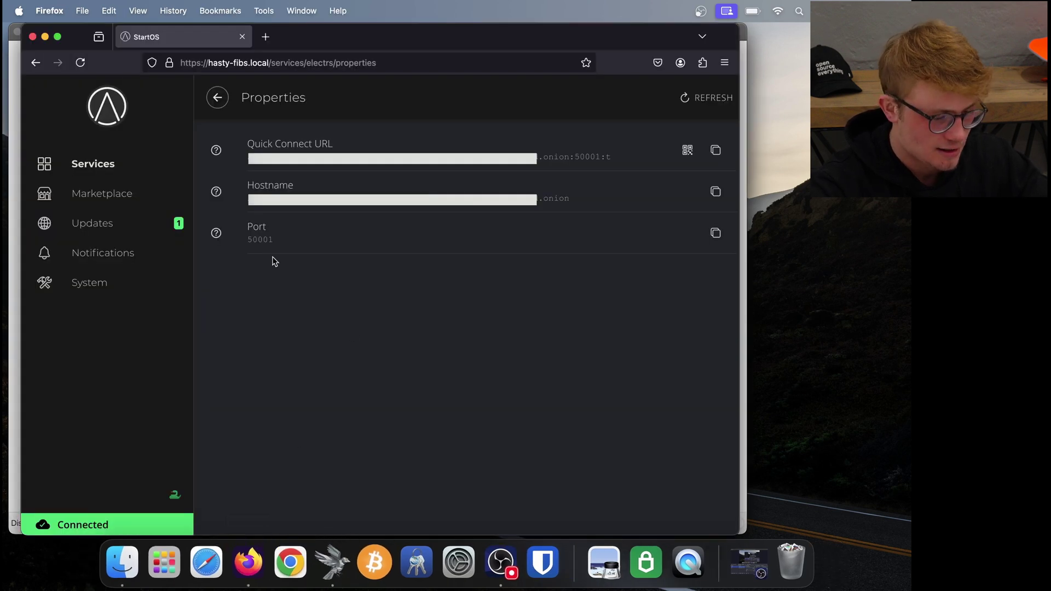
left_click(716, 234)
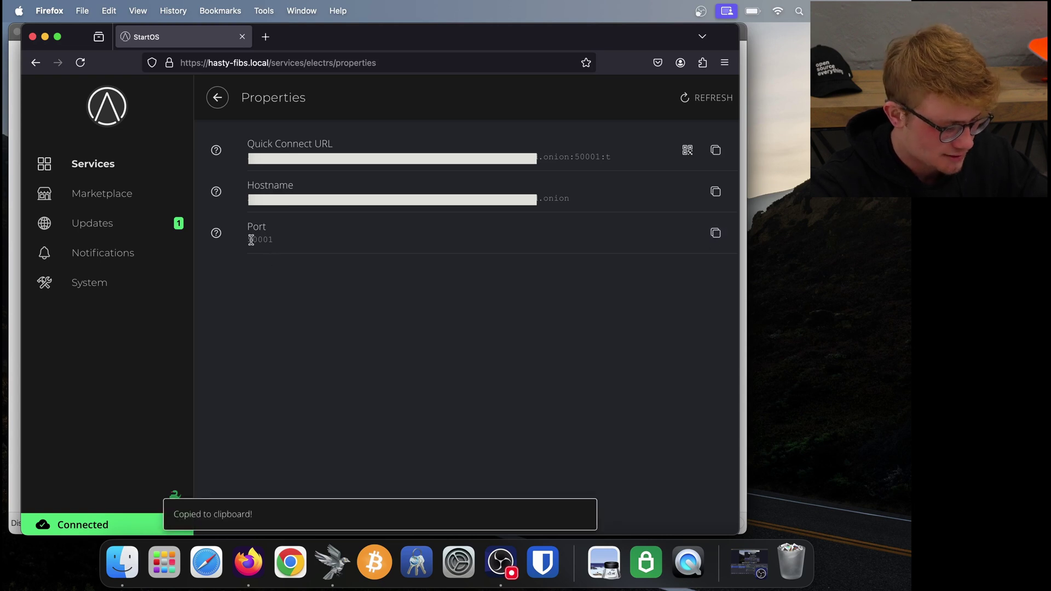
left_click(332, 562)
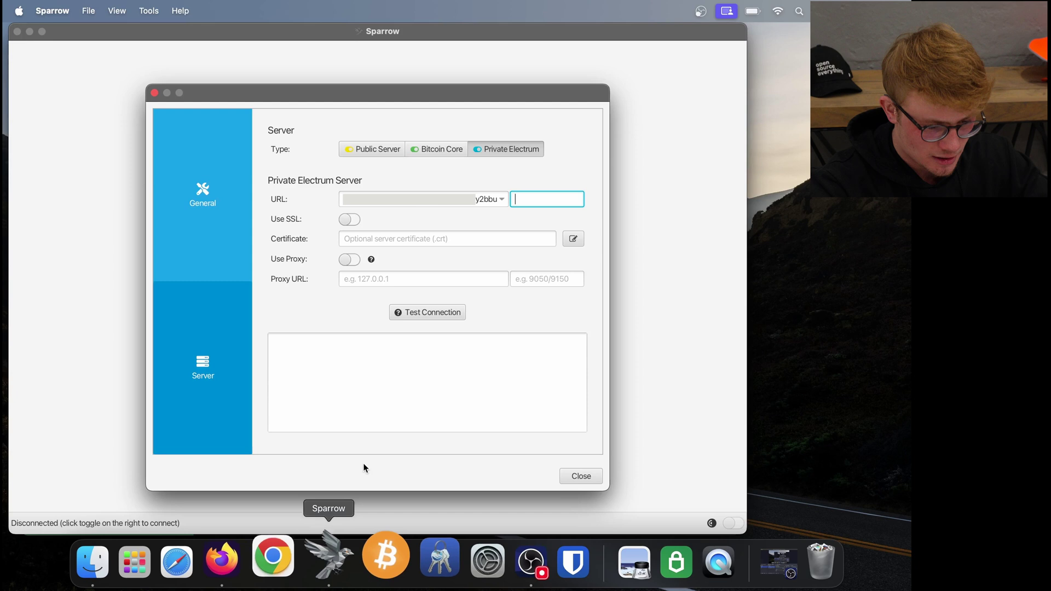
key("super+v")
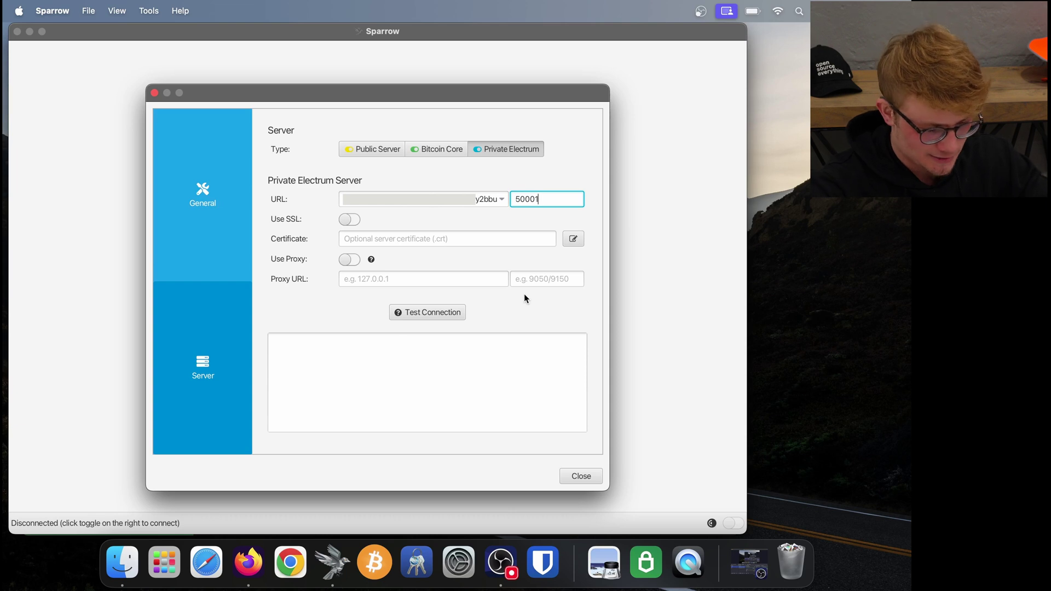
Test the connection and confirm it reports electrs 0.10.5 on protocol version 1.4
left_click(432, 317)
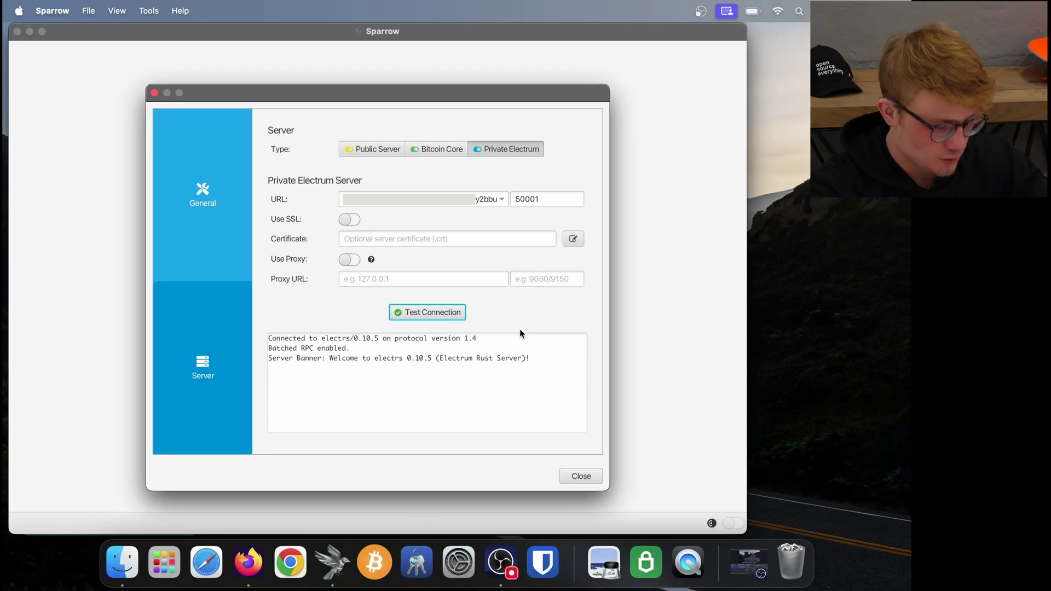
left_click_drag(269, 337, 353, 339)
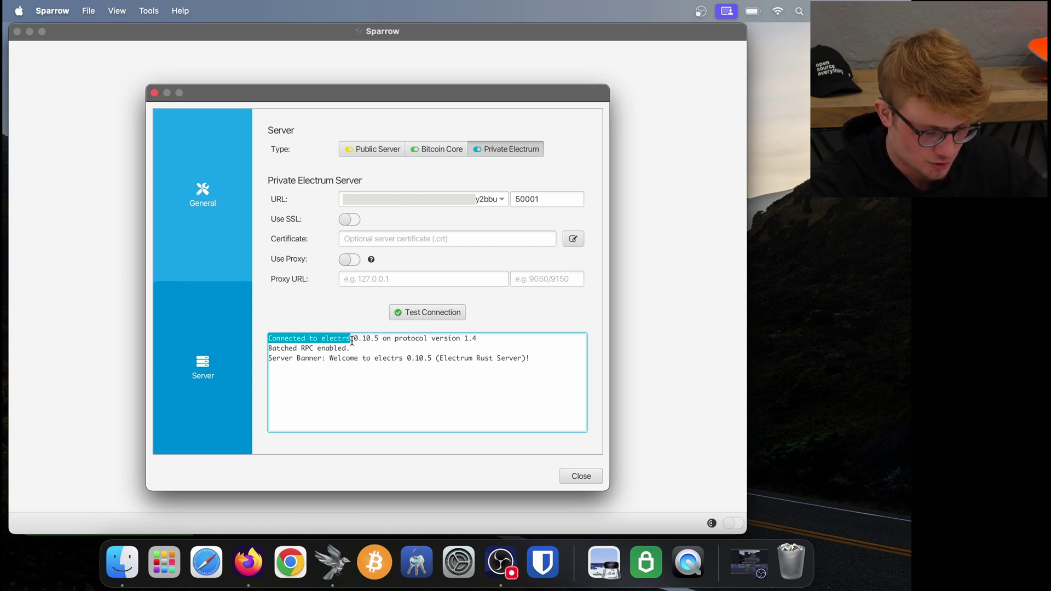
Close Settings and switch the server toggle on to connect at block height 850361
left_click(586, 475)
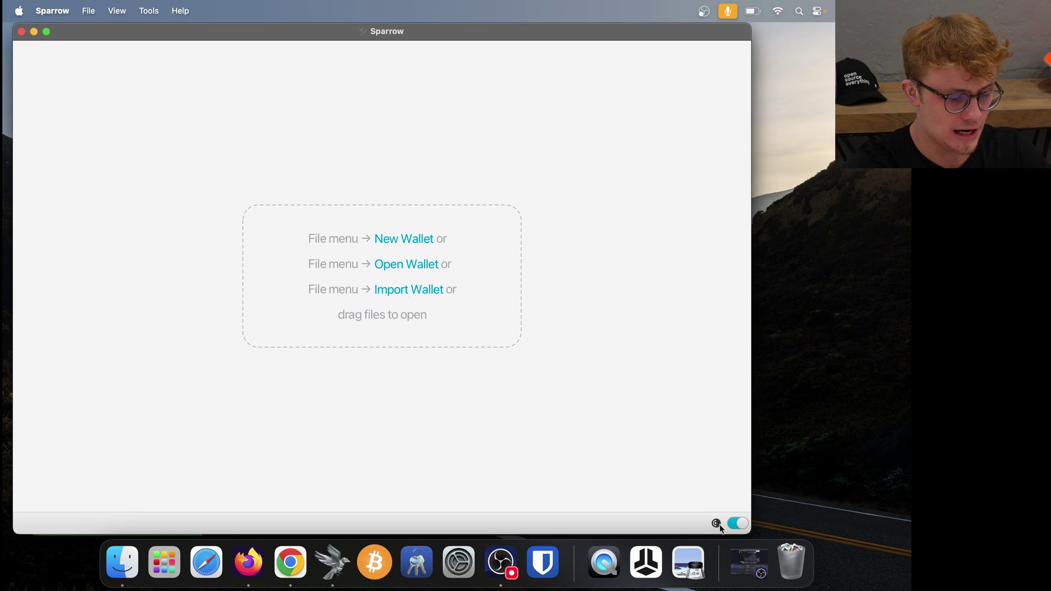
left_click(737, 523)
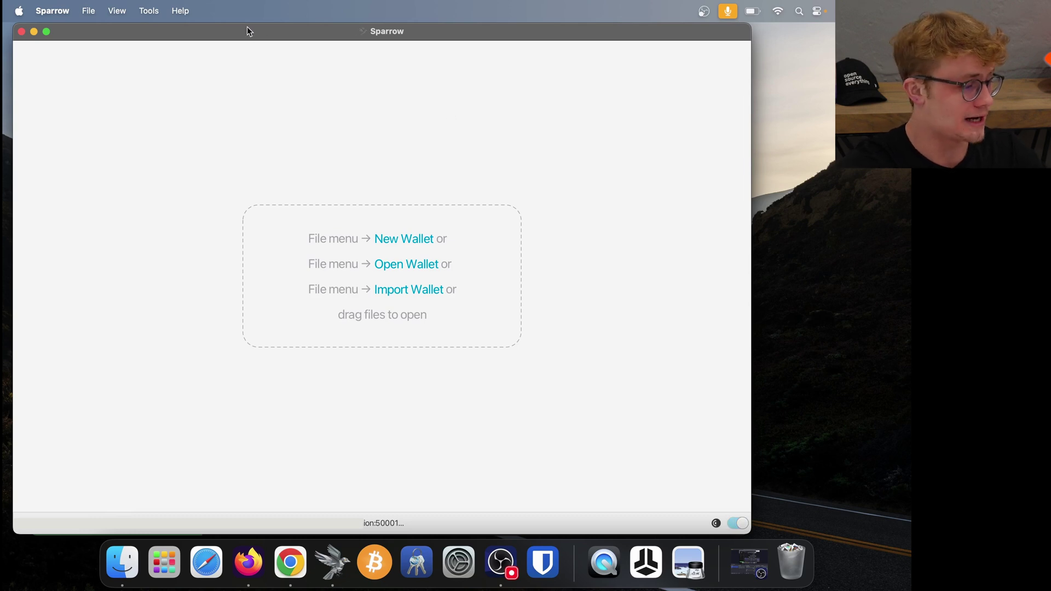
left_click_drag(247, 26, 243, 25)
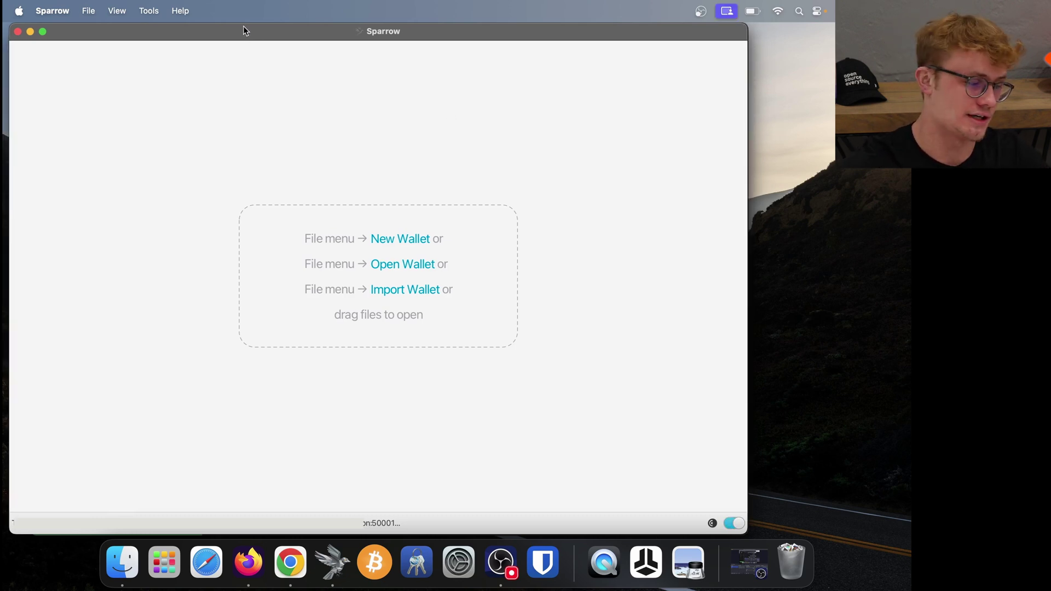